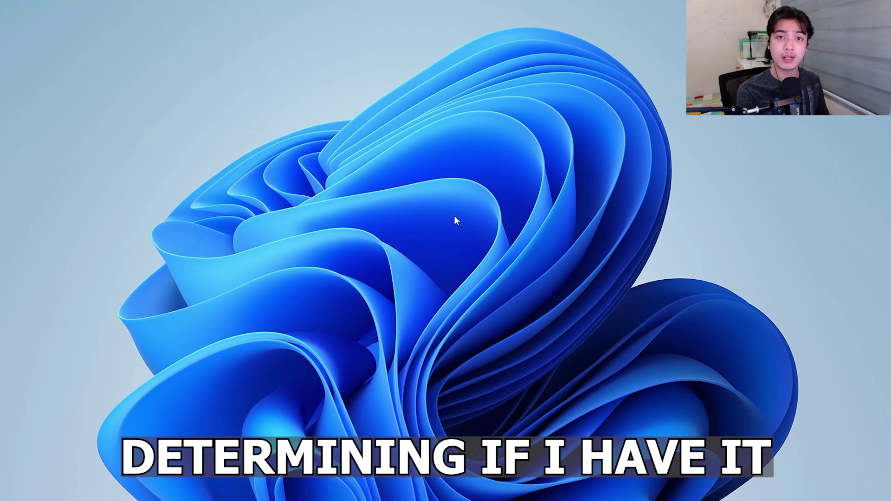
# Run winver to show the Windows version in About Windows, then close it
pyautogui.press('super+r')
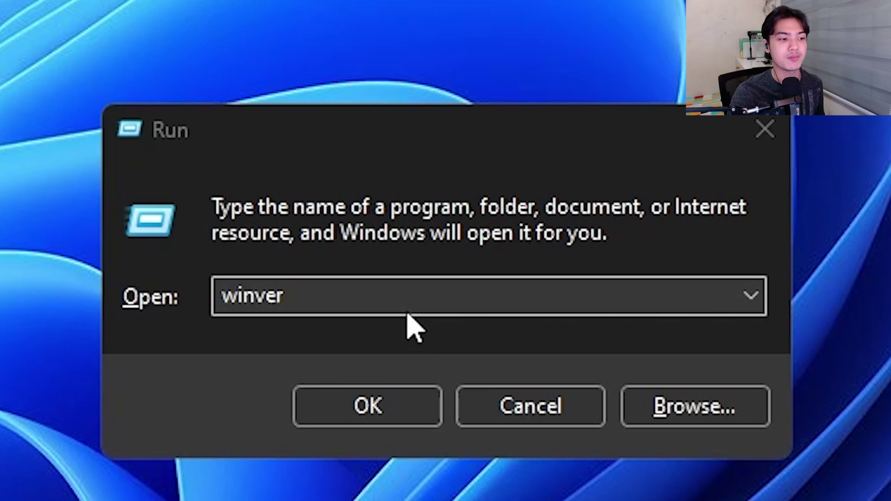
pyautogui.click(408, 407)
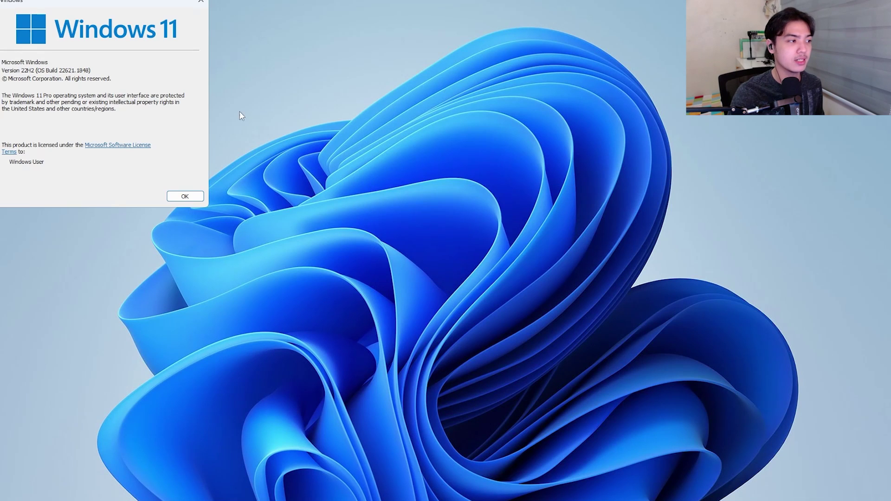
pyautogui.moveTo(90, 2); pyautogui.dragTo(468, 93)
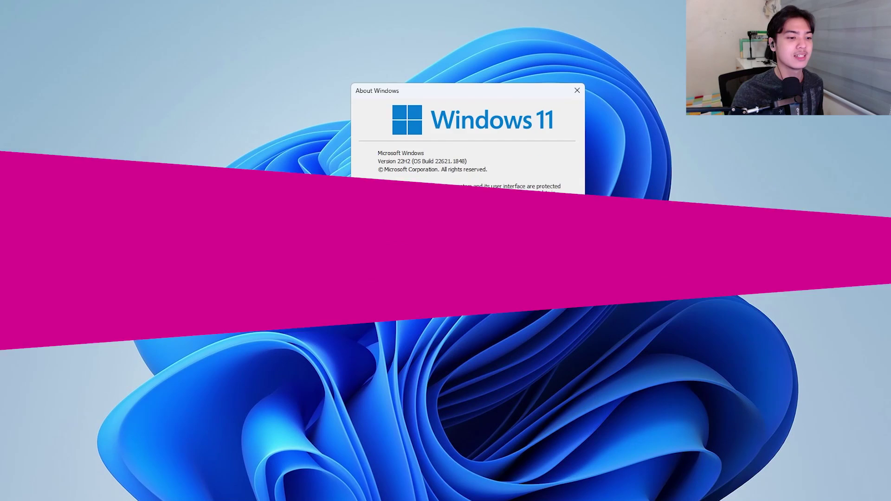
pyautogui.click(574, 287)
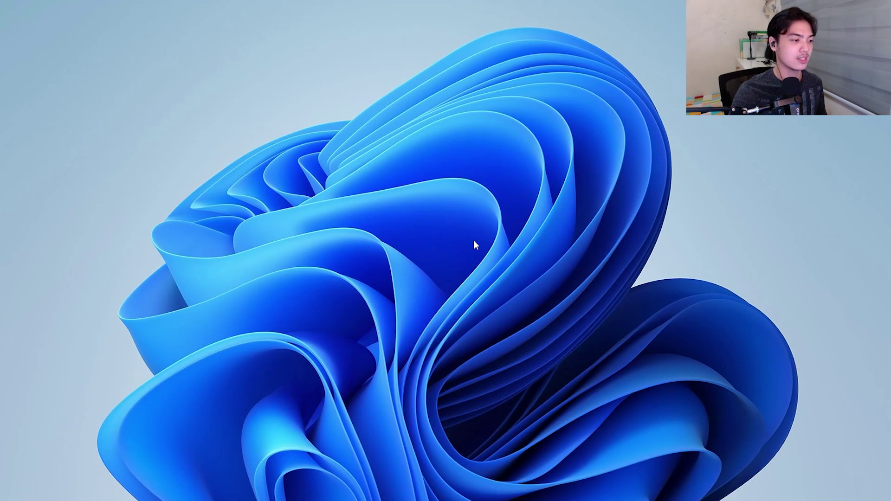
# Open Settings' Windows Update page and check for new updates
pyautogui.press('super')
pyautogui.write('se')
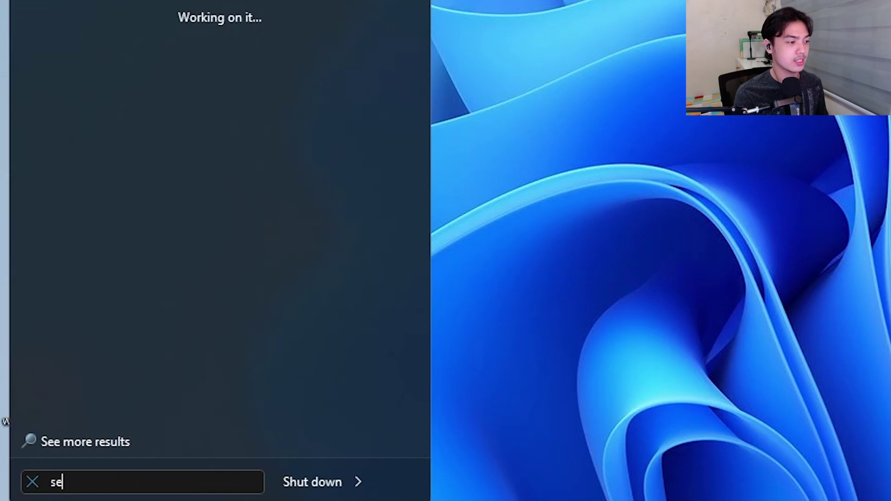
pyautogui.write('ttings')
pyautogui.press('Return')
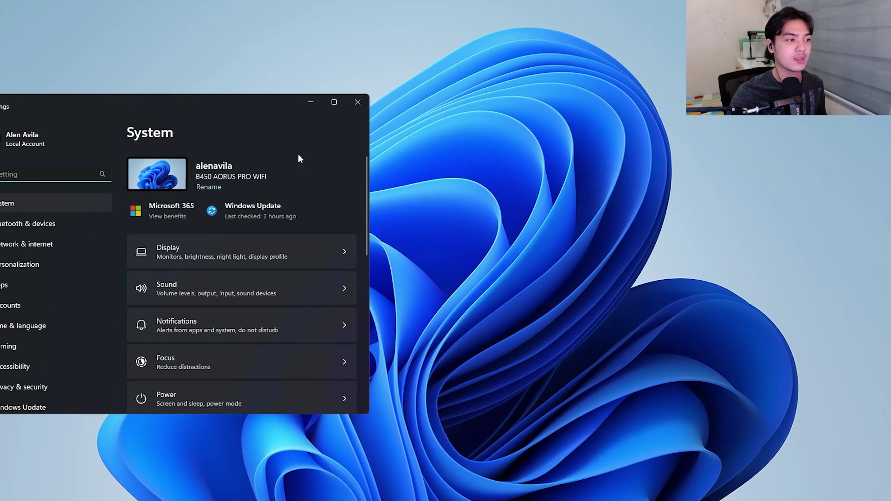
pyautogui.moveTo(257, 101); pyautogui.dragTo(542, 110)
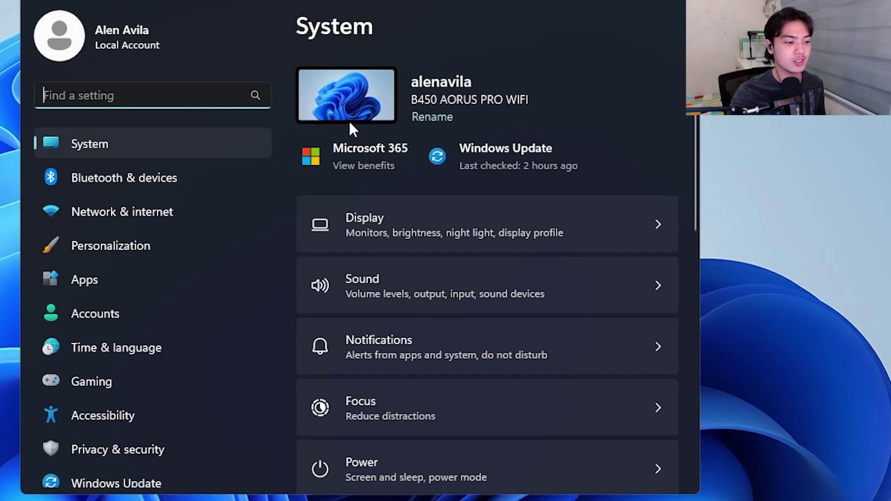
pyautogui.scroll(-1, 207, 310)
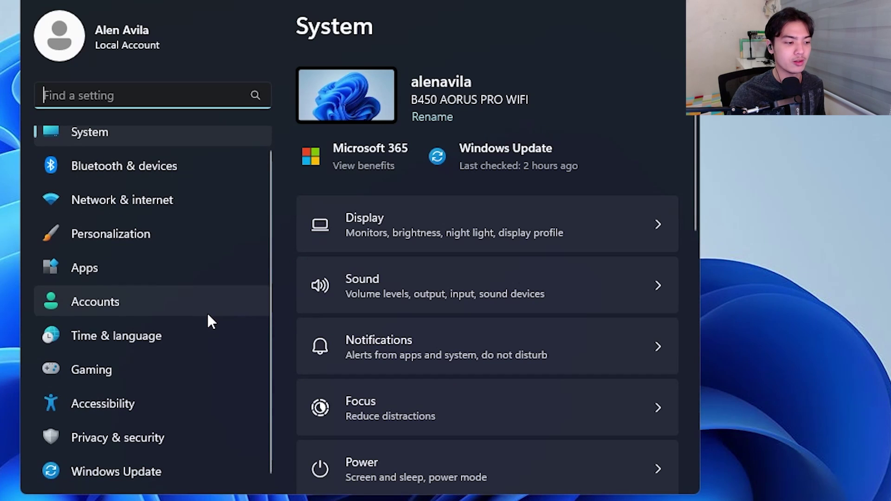
pyautogui.click(155, 468)
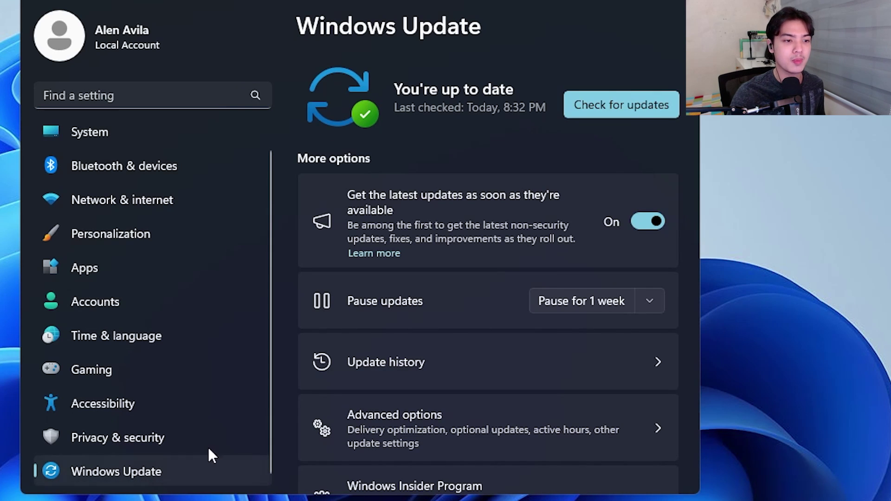
pyautogui.click(627, 116)
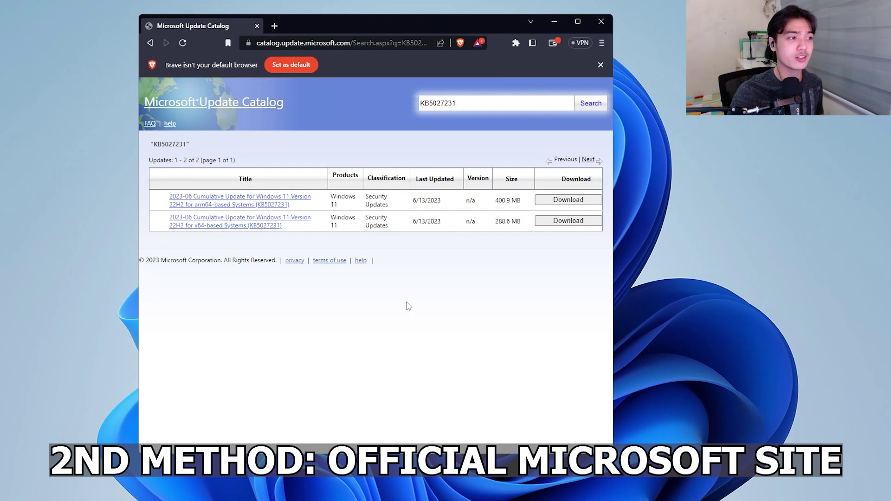
# Highlight KB5027231 at the end of the Update Catalog address URL
pyautogui.click(352, 42)
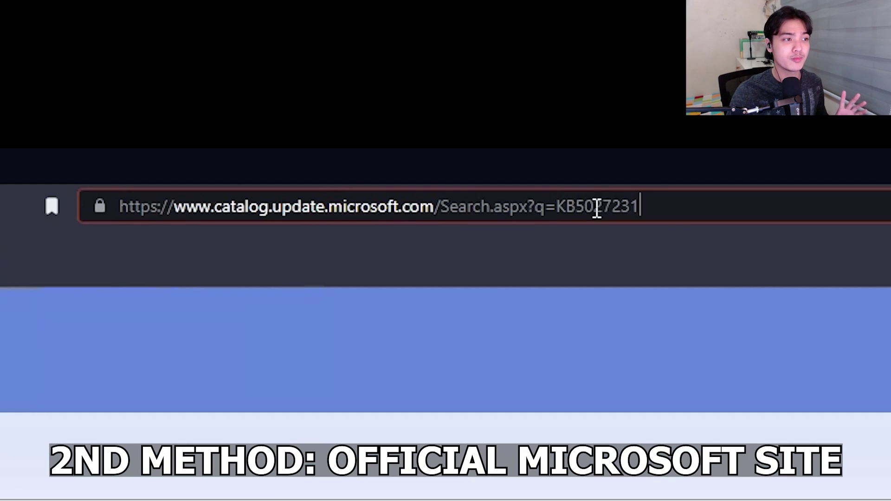
pyautogui.doubleClick(459, 43)
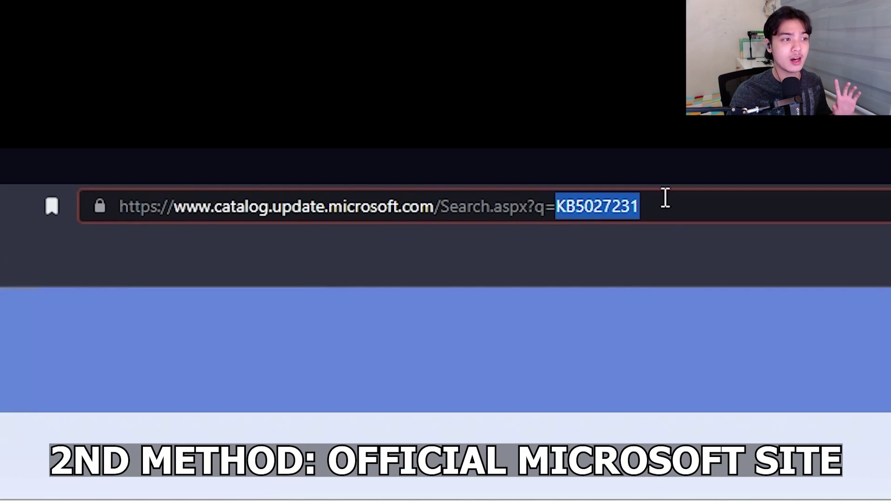
pyautogui.hotkey('ctrl', 'a')
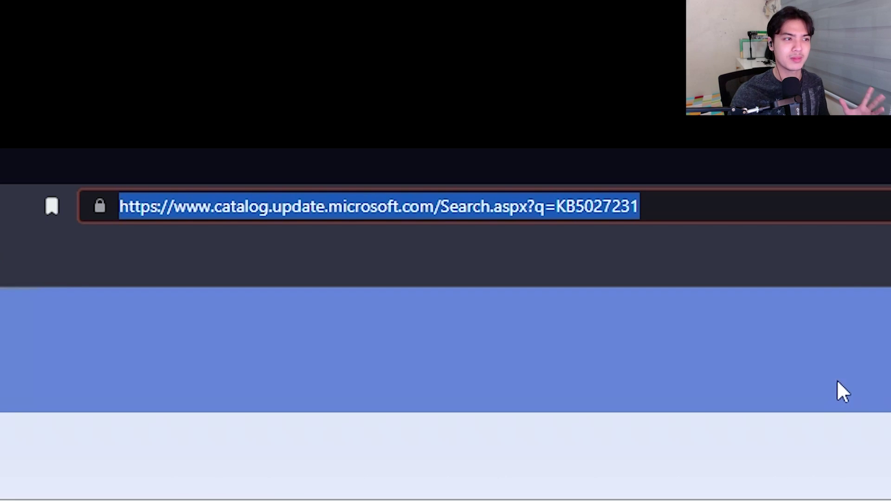
pyautogui.click(688, 205)
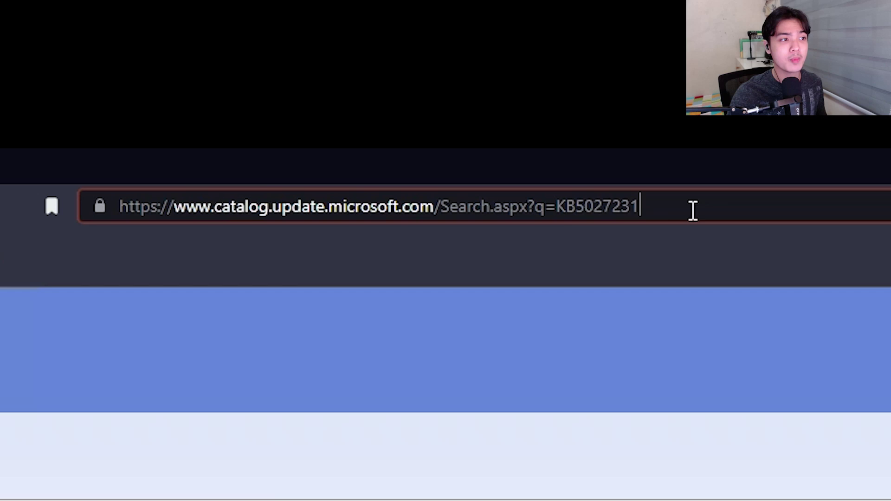
pyautogui.moveTo(692, 208); pyautogui.dragTo(565, 219)
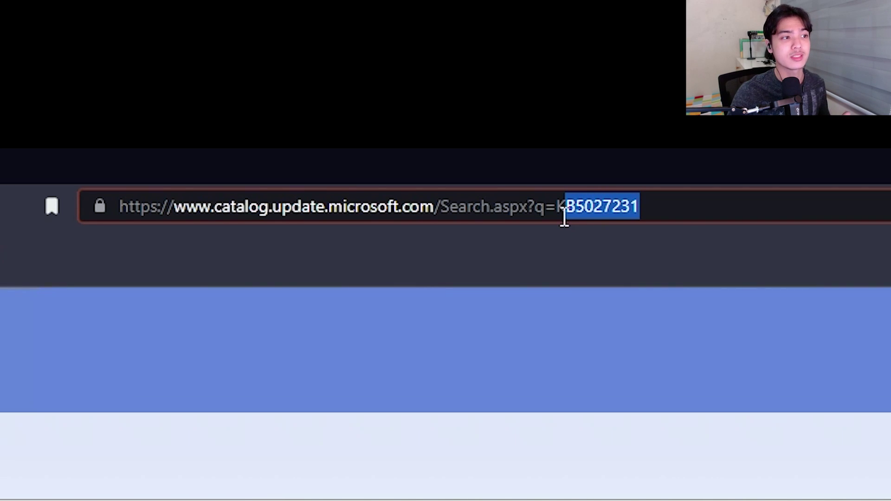
pyautogui.click(707, 215)
pyautogui.moveTo(672, 219); pyautogui.dragTo(557, 230)
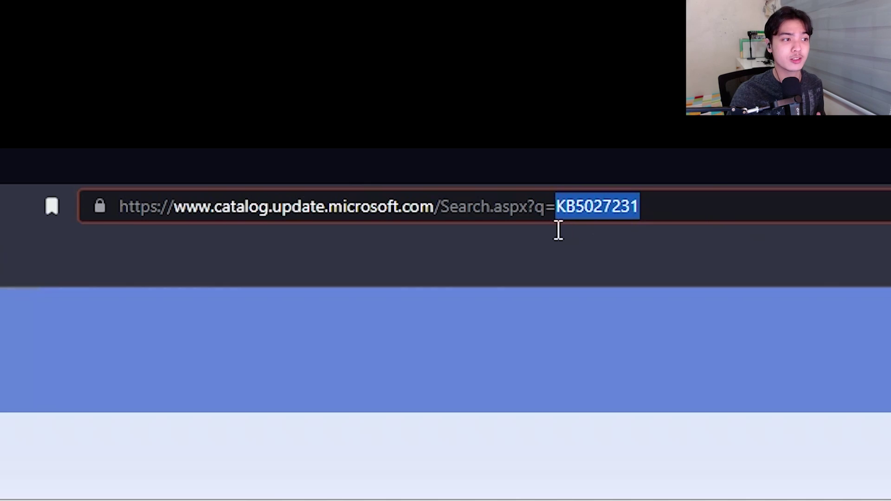
# Deselect the Update Catalog URL in the browser's address bar
pyautogui.click(679, 211)
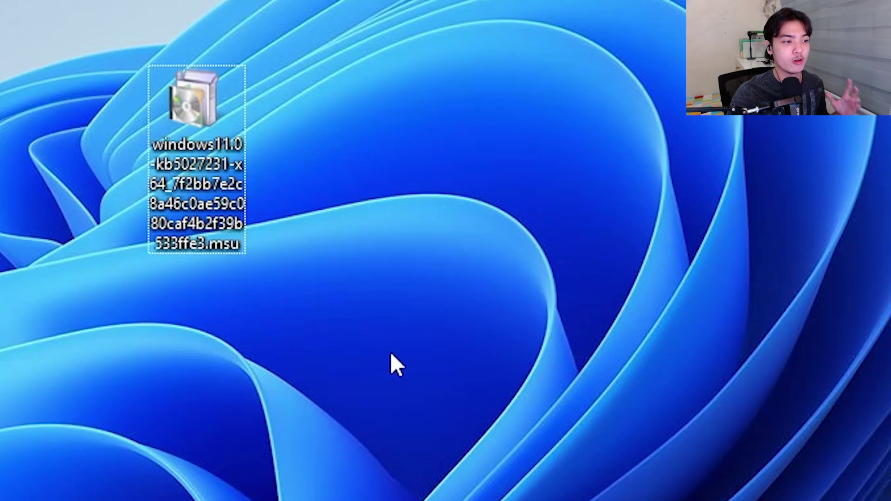
# Select the KB5027231 .msu file on the desktop and run its installer
pyautogui.moveTo(429, 363); pyautogui.dragTo(65, 37)
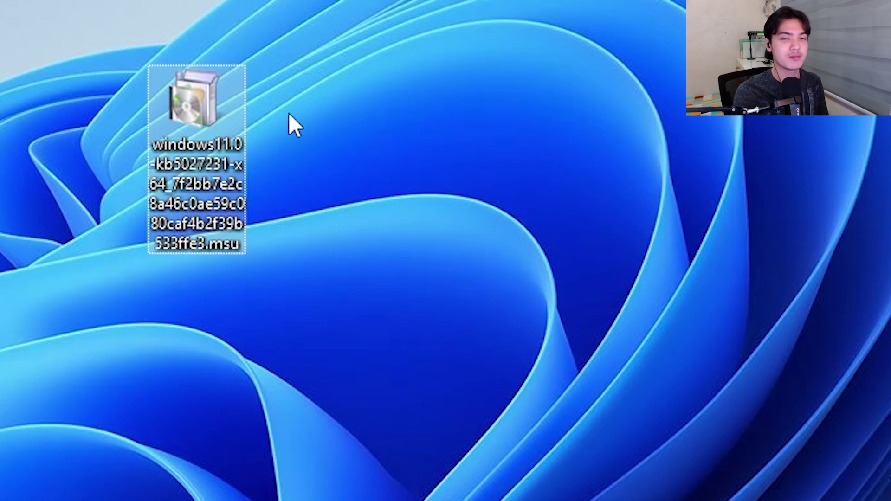
pyautogui.doubleClick(181, 126)
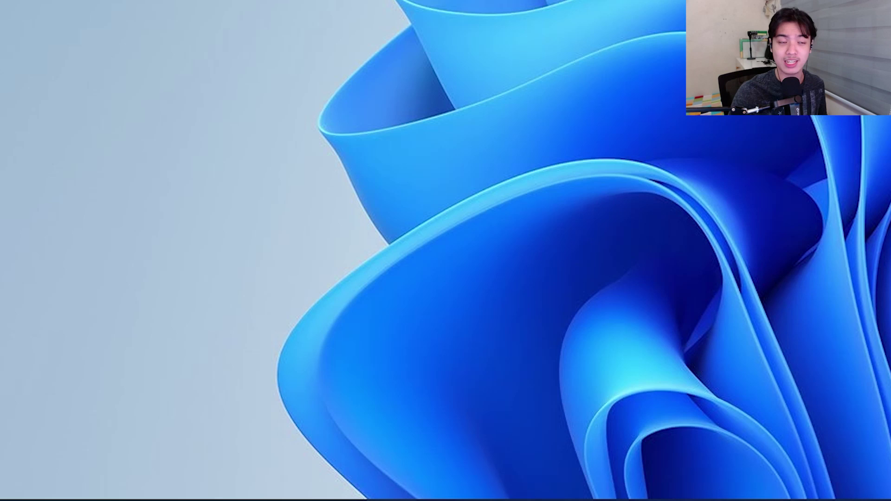
# Search 'taskbar' to open Taskbar settings and expand the Taskbar behaviors section
pyautogui.press('super')
pyautogui.write('tasb')
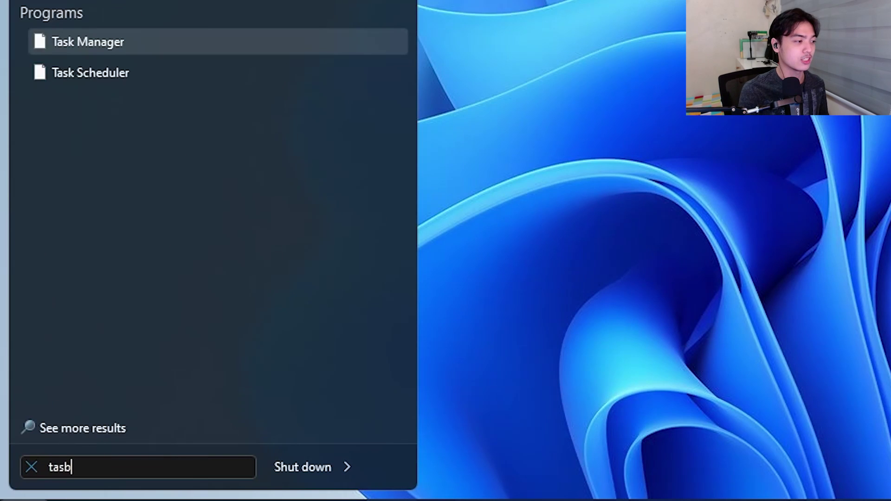
pyautogui.press('BackSpace')
pyautogui.write('kbar')
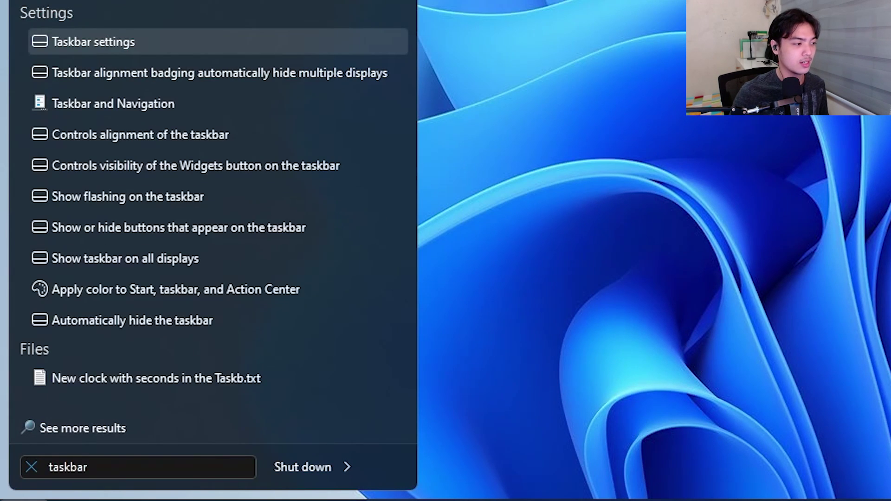
pyautogui.press('Return')
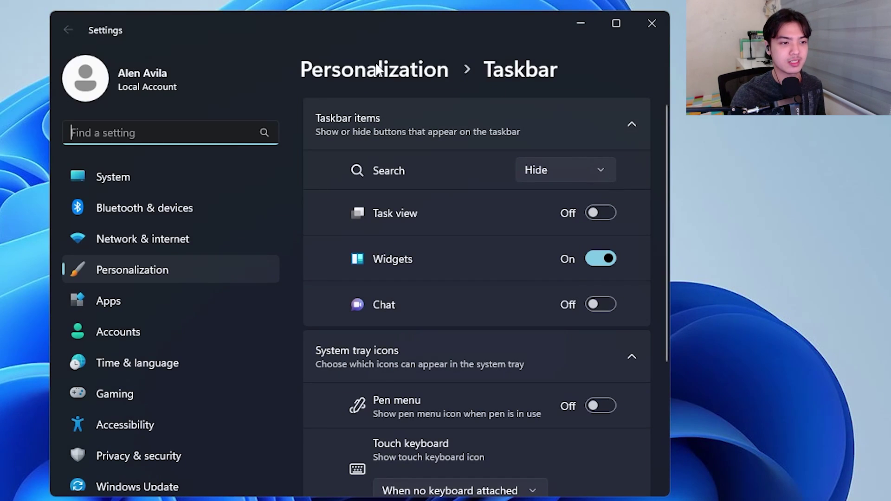
pyautogui.scroll(-5, 426, 362)
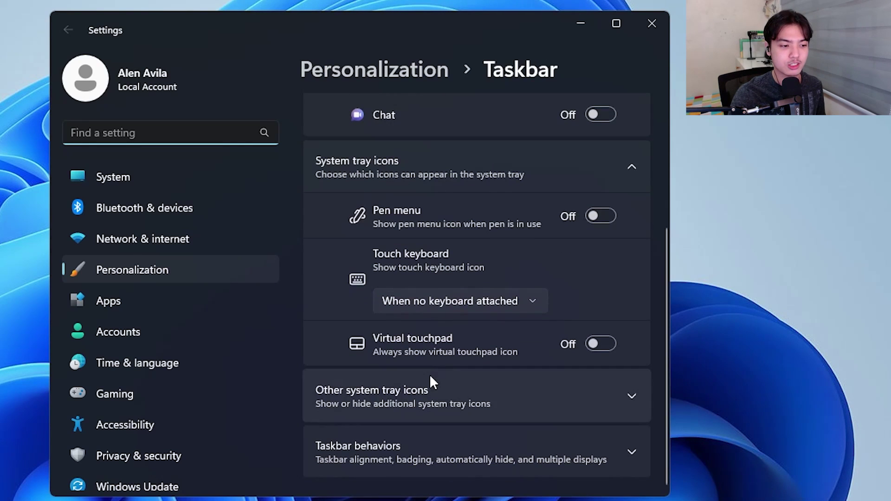
pyautogui.click(555, 427)
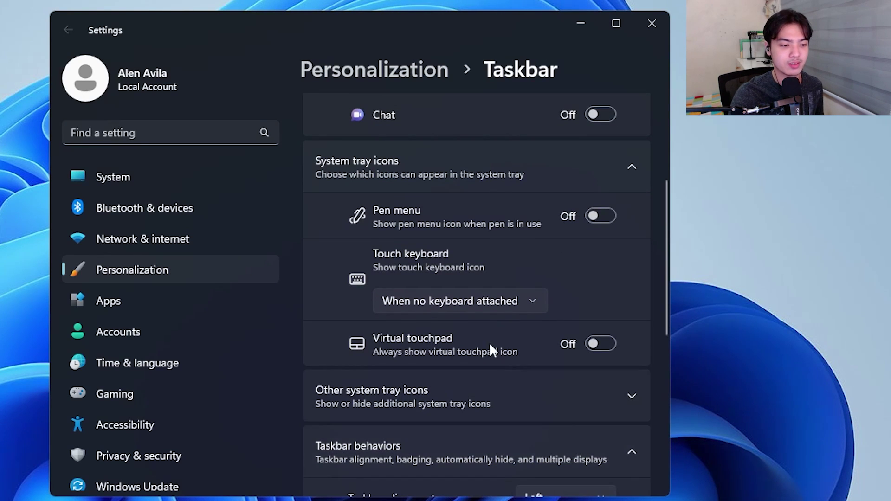
pyautogui.scroll(-2, 489, 343)
pyautogui.scroll(-6, 457, 330)
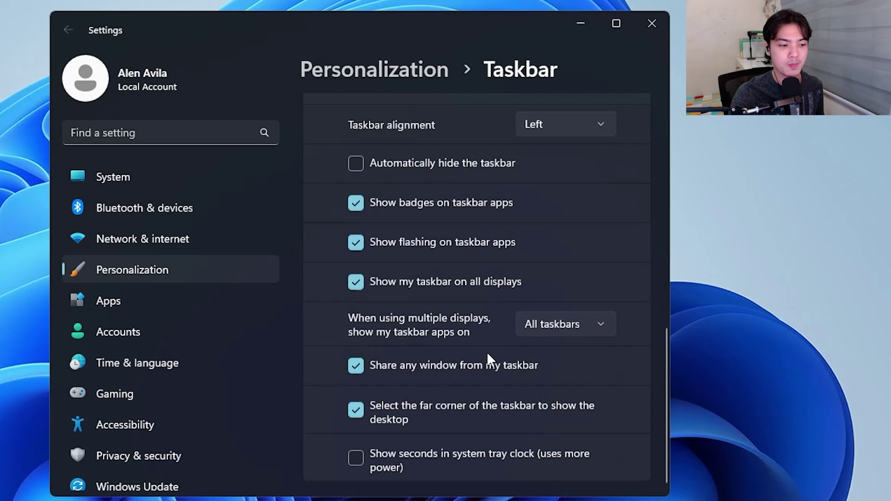
# Turn on 'Show seconds in system tray clock' in Taskbar behaviors
pyautogui.click(432, 449)
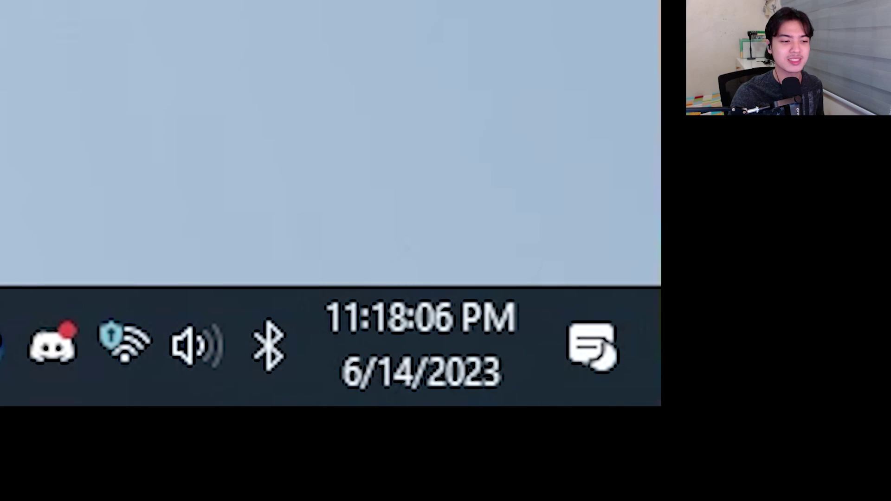
pyautogui.moveTo(424, 349)
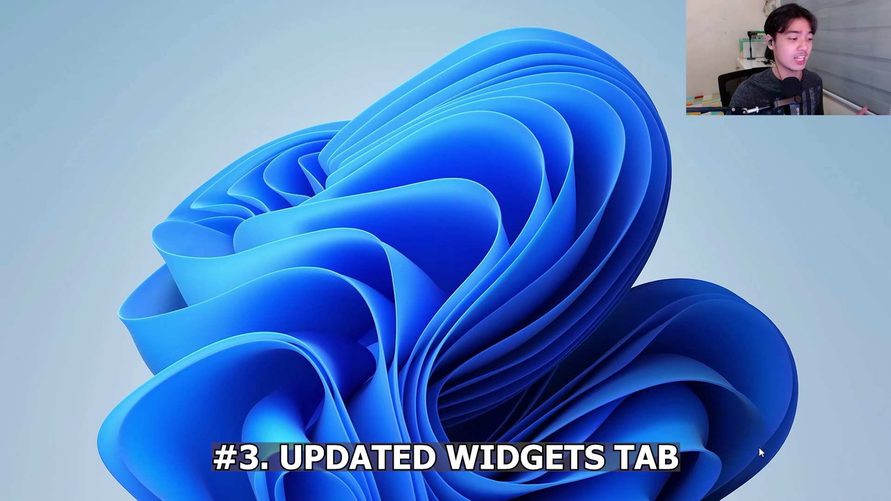
# Show the Widgets board from its top, briefly opening and closing the Pin widgets panel
pyautogui.click(10, 492)
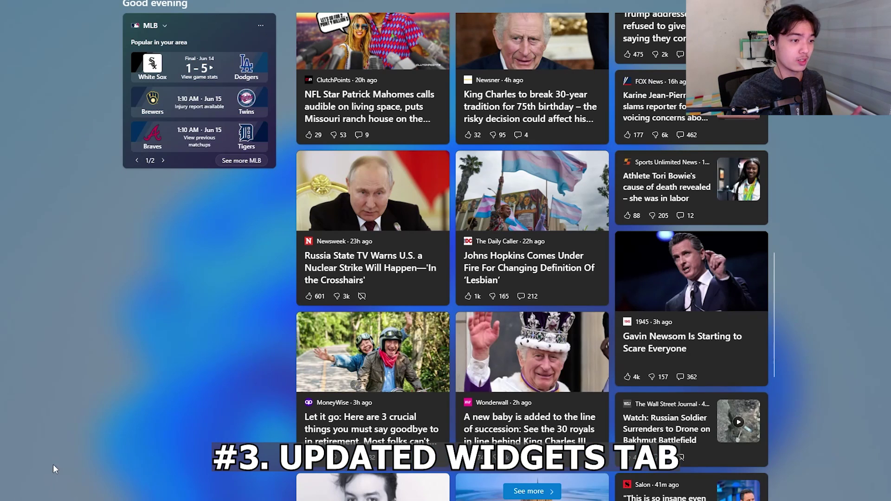
pyautogui.scroll(10, 376, 121)
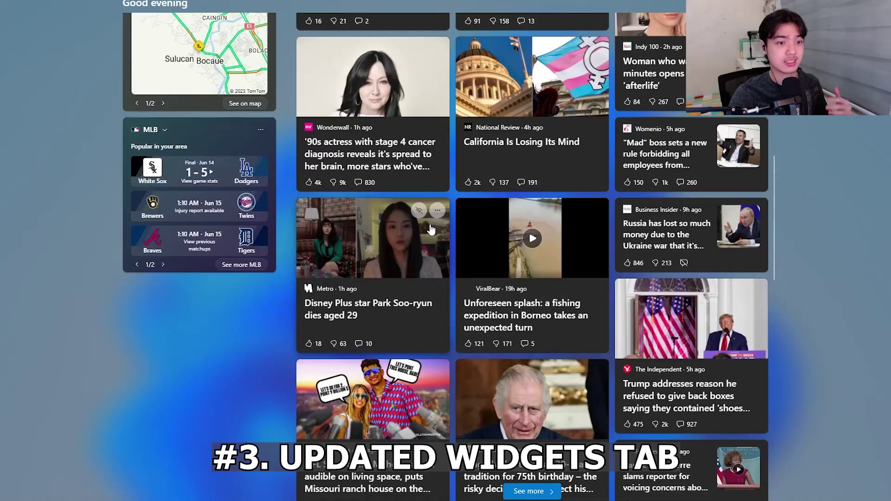
pyautogui.scroll(2, 434, 226)
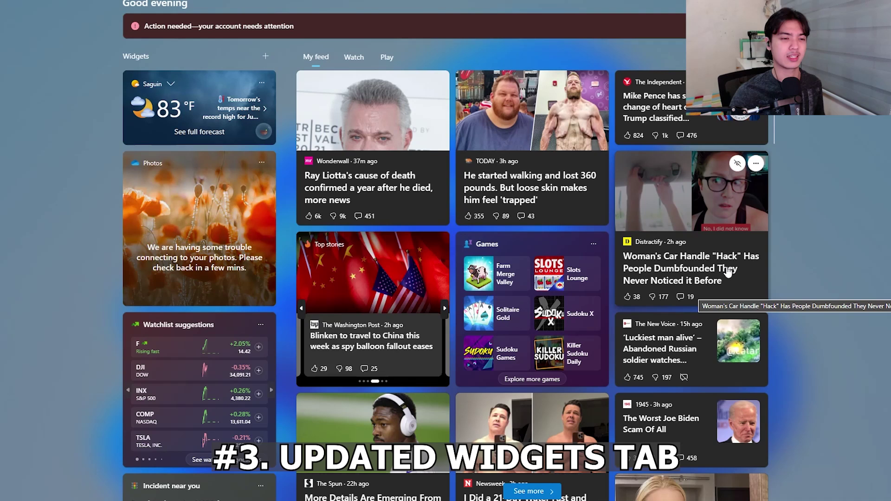
pyautogui.click(266, 54)
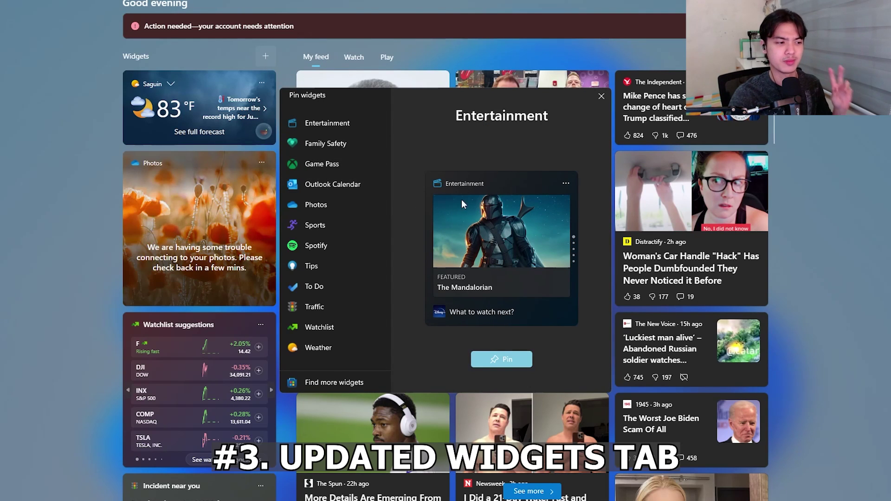
pyautogui.click(601, 96)
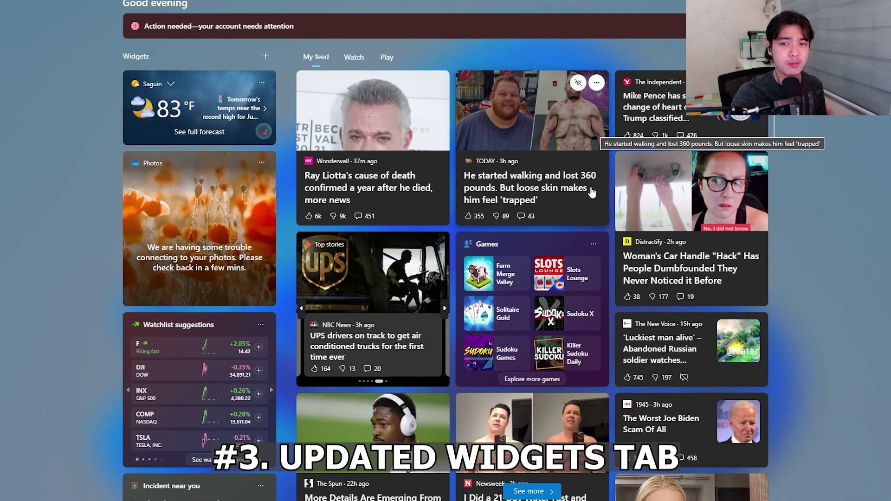